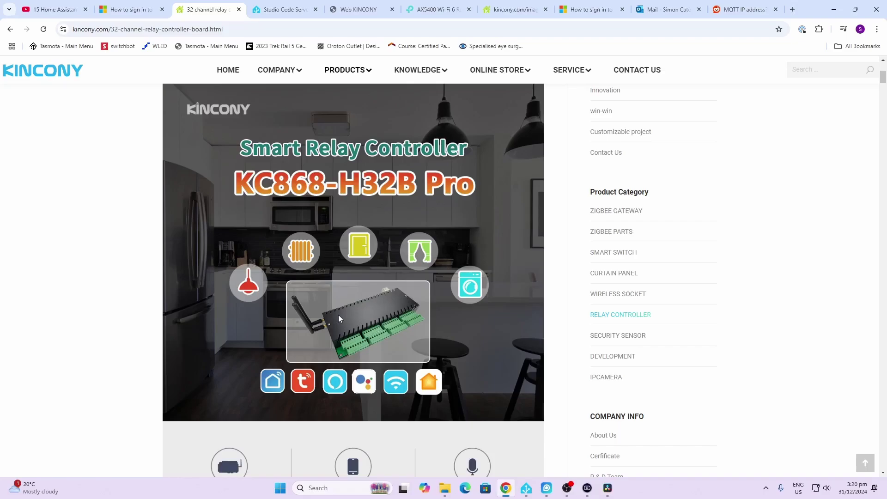
Scroll past the control modes to the product photo showing the 206*117*40mm board size.
scroll(359, 353, "down", 7)
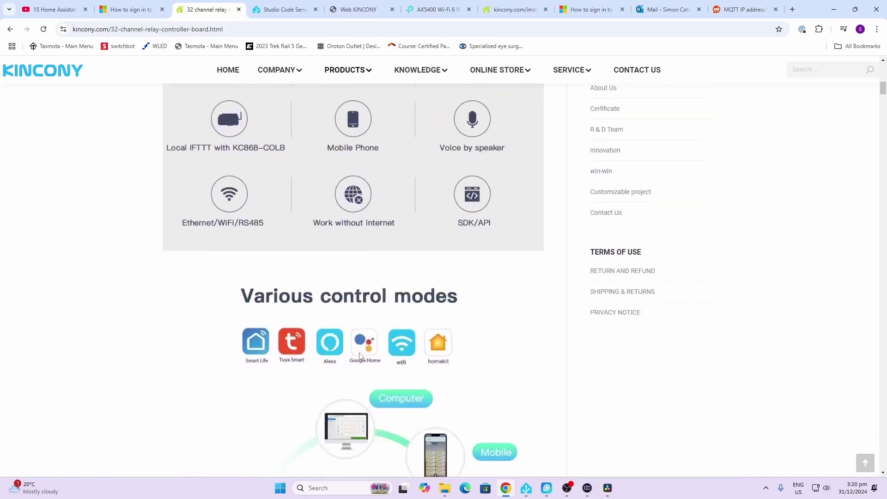
scroll(361, 355, "down", 1)
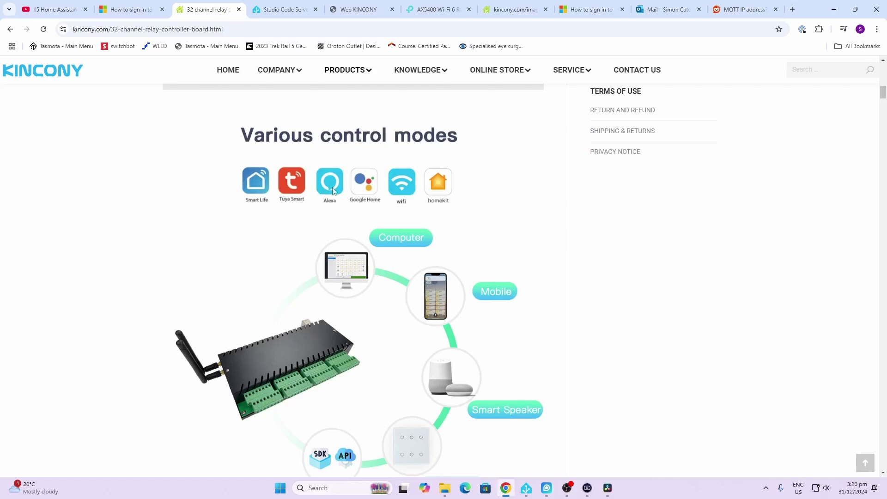
scroll(440, 191, "down", 1)
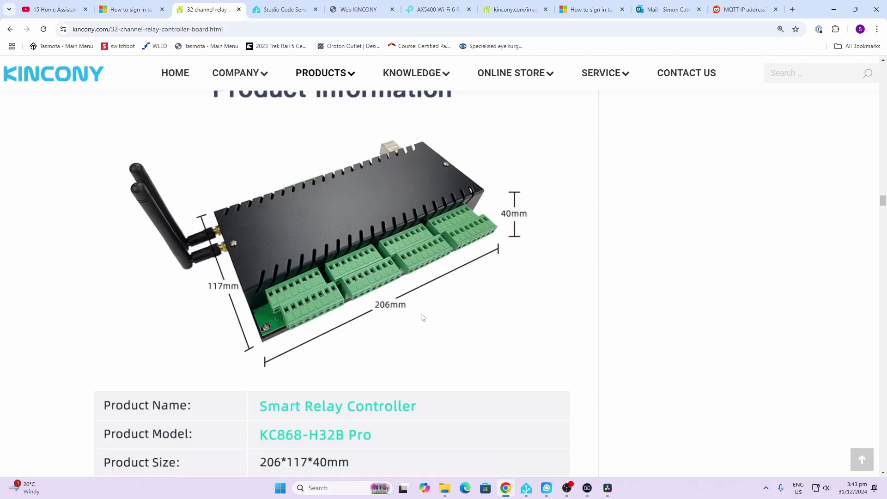
Scroll through the specifications table down to the labelled 32-channel ESP32 relay board diagram.
scroll(421, 318, "down", 6)
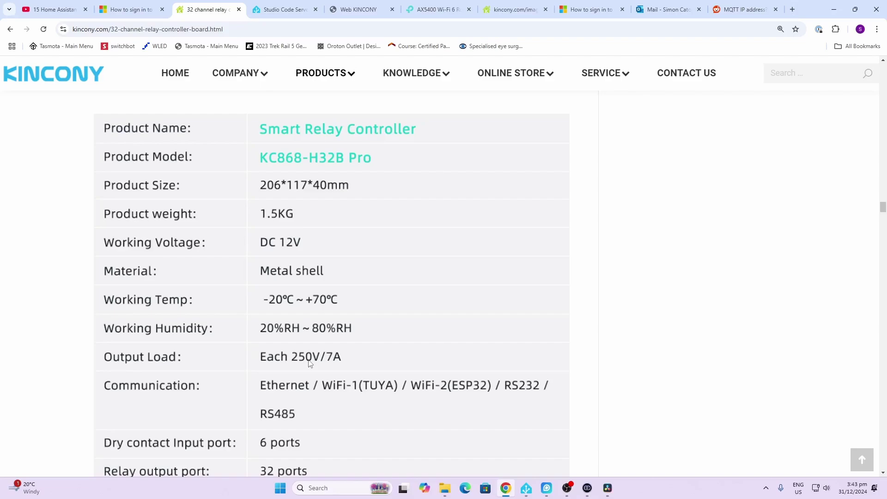
scroll(339, 363, "down", 2)
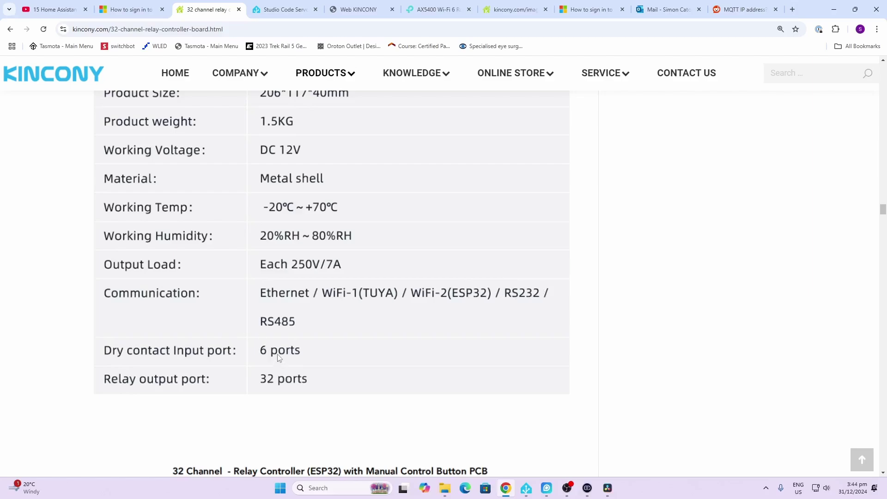
scroll(279, 358, "down", 6)
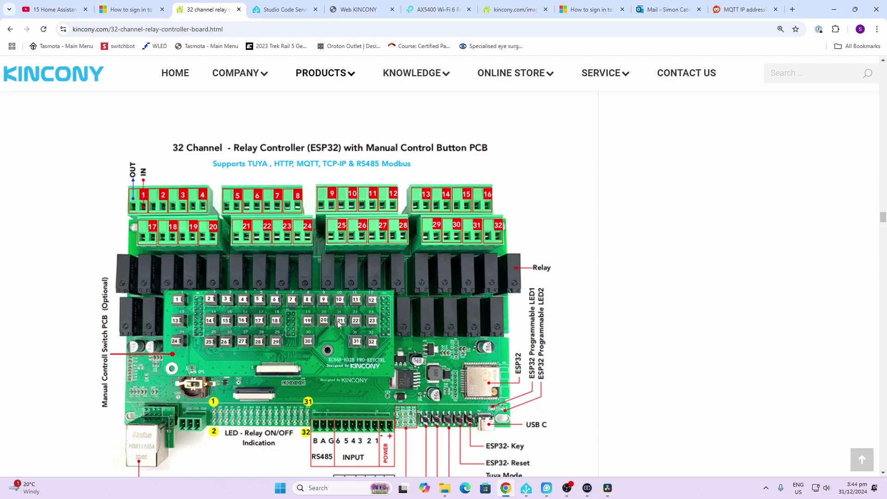
Scroll to the end of the board diagram before moving to the 192.168.0.49 login page.
scroll(304, 350, "down", 2)
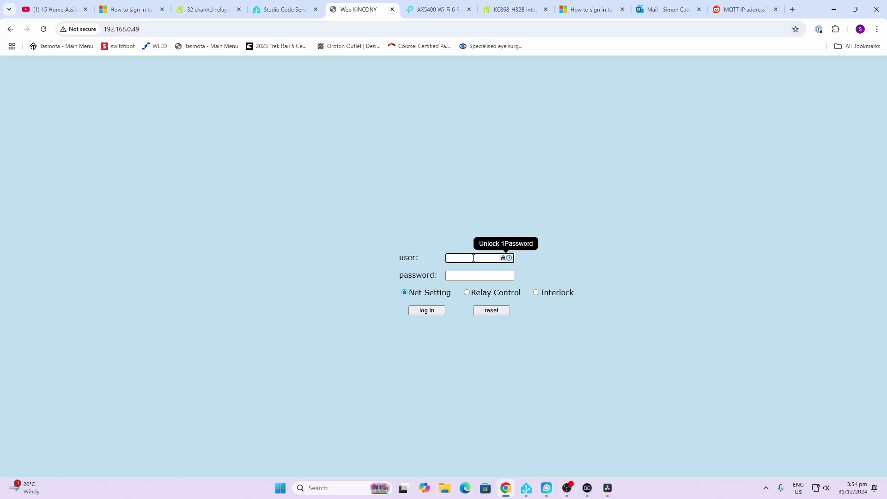
Sign in with the admin credentials and check MQTT mode, server 192.168.0.44, port 1883.
type("a")
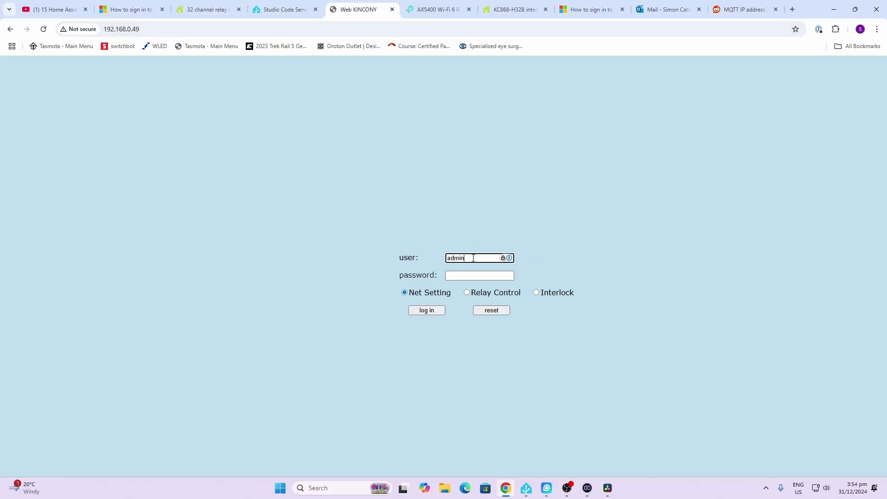
type("dmin")
key("Tab")
type("a")
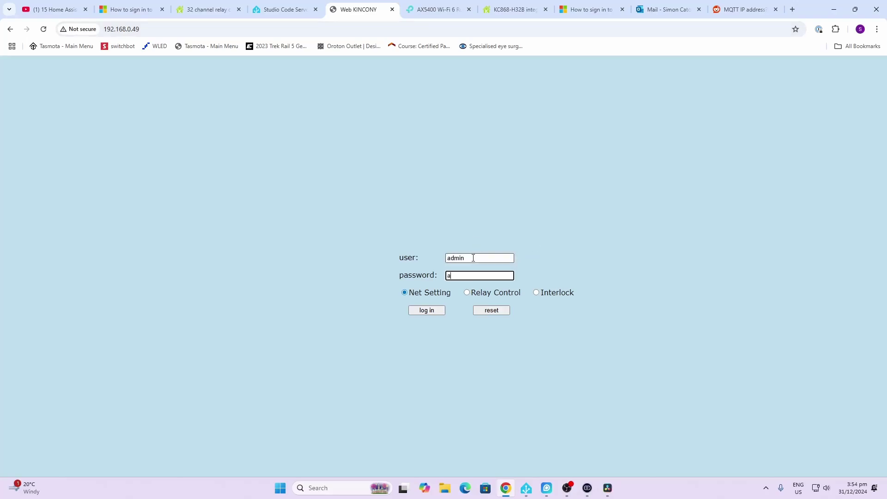
type("dmin")
left_click(427, 310)
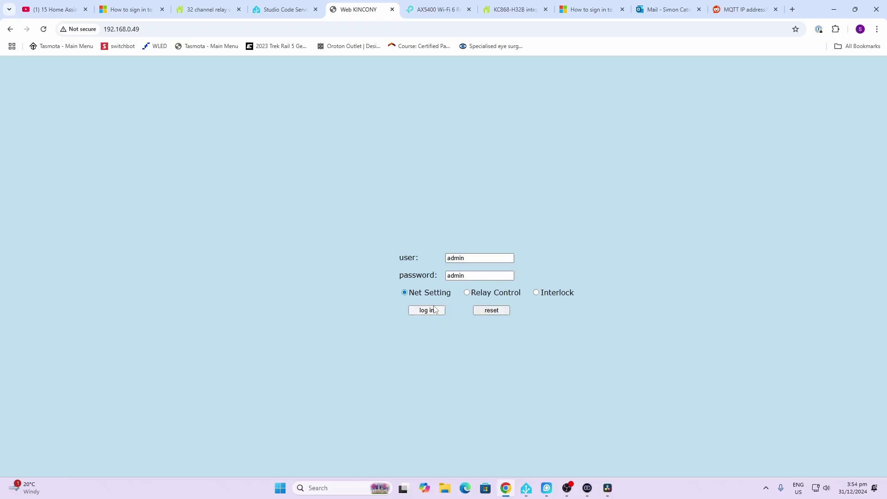
scroll(316, 242, "down", 20)
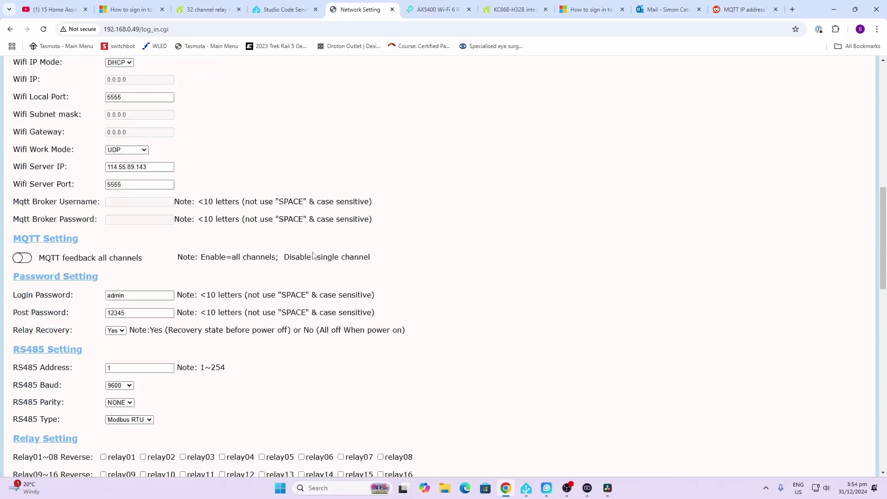
scroll(317, 231, "up", 20)
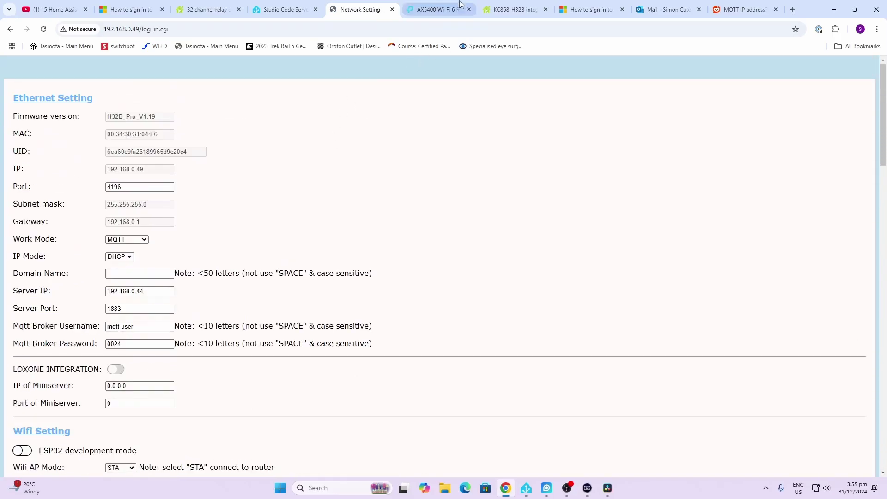
Read the KC868-H32B Home Assistant MQTT article down to its Mosquitto broker section.
left_click(512, 9)
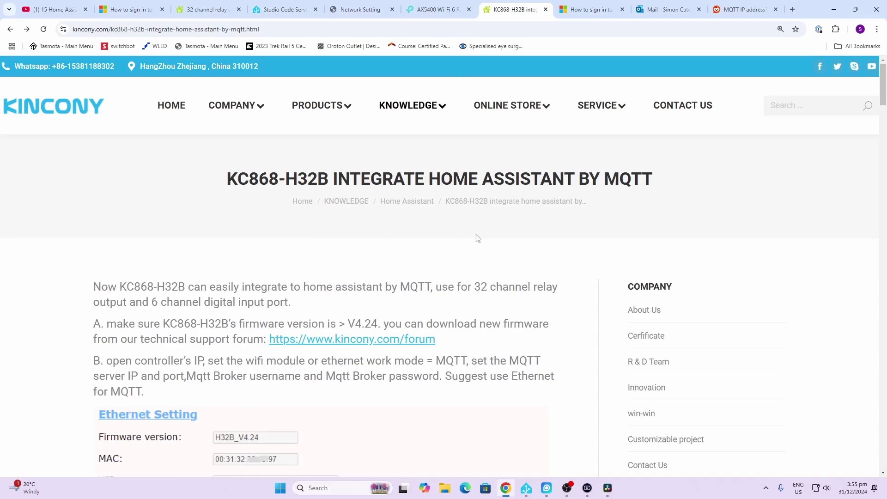
scroll(277, 283, "down", 10)
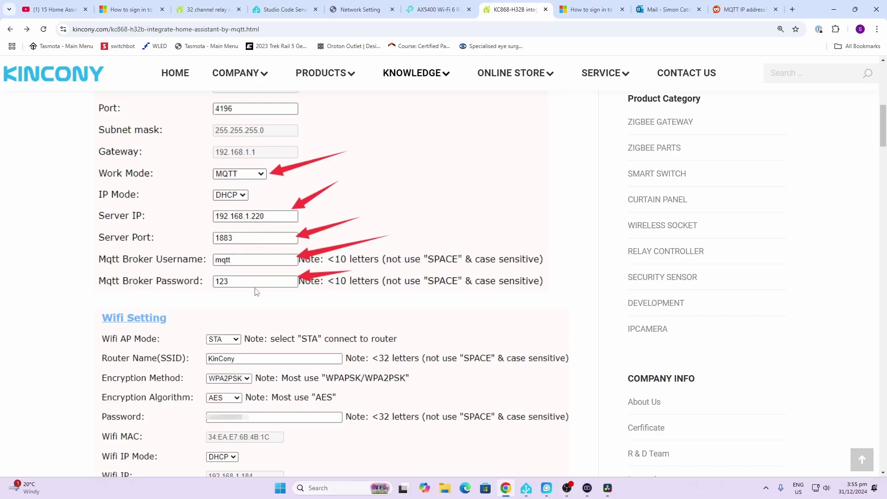
scroll(256, 291, "down", 12)
scroll(255, 292, "up", 4)
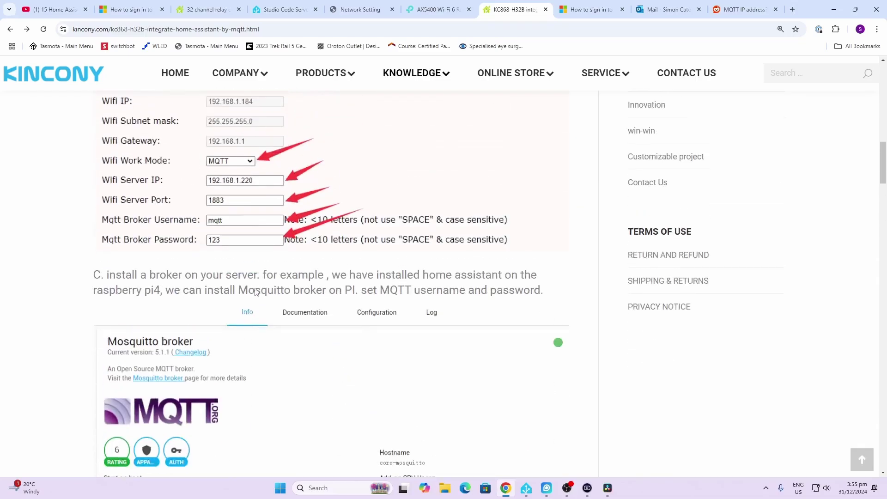
scroll(255, 288, "down", 5)
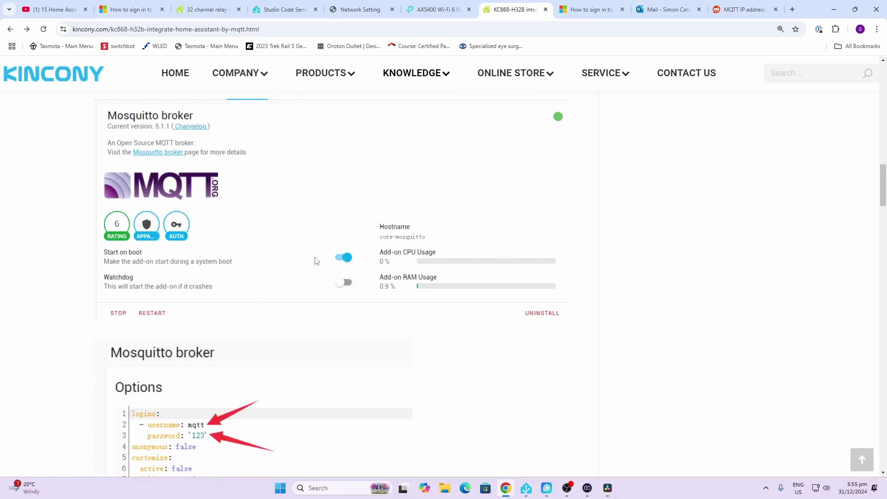
scroll(316, 261, "down", 3)
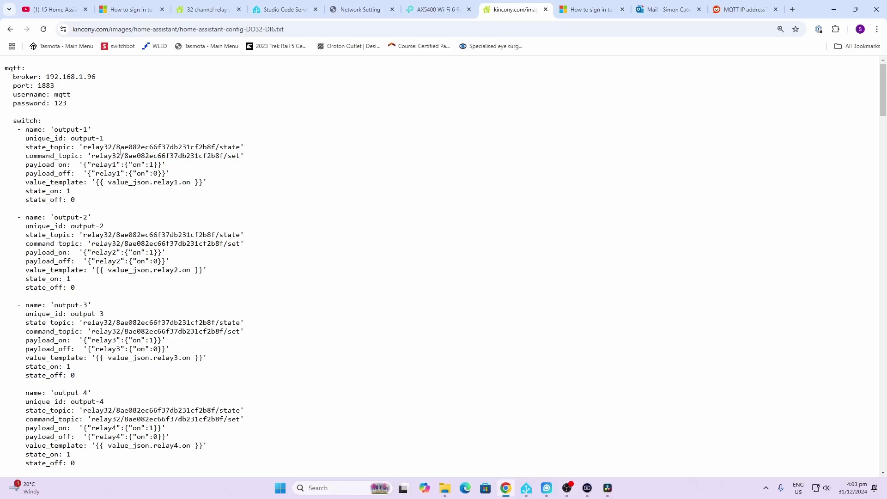
Highlight the device ID in the output-1 state_topic and compare it with the controller's UID.
left_click_drag(117, 148, 217, 148)
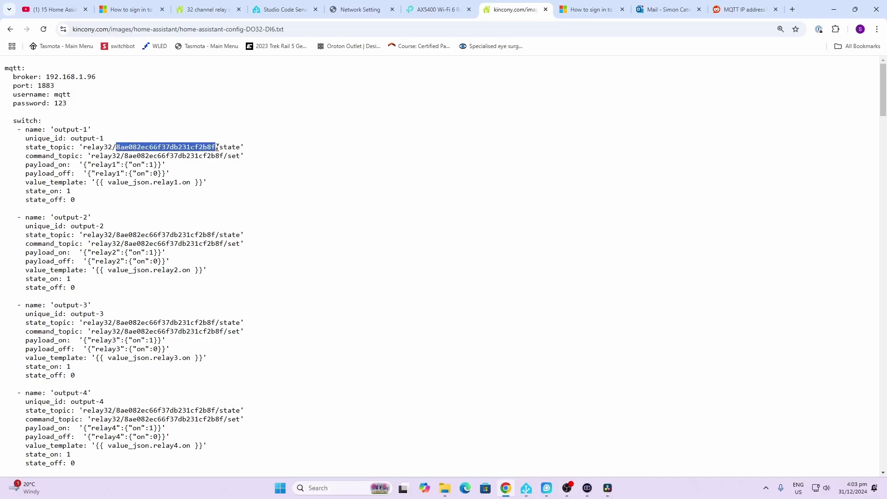
left_click(360, 9)
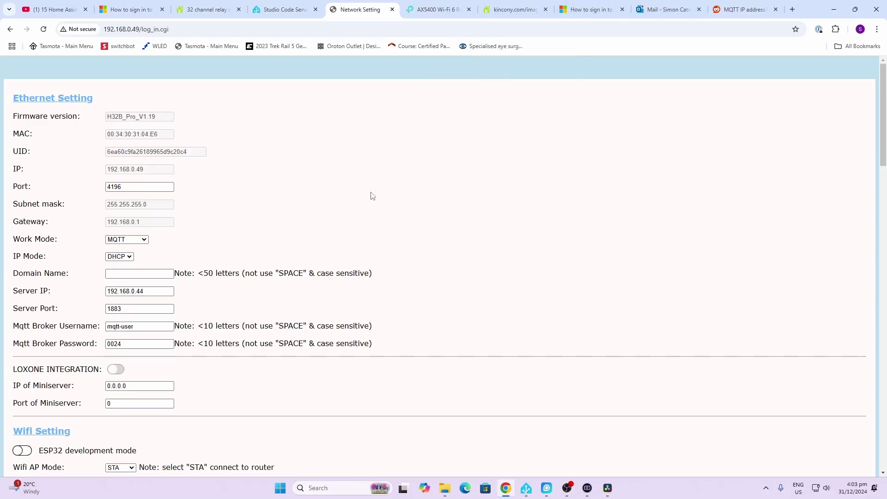
In Home Assistant, search entities for 'rel' and open the relay1 switch controls, showing Off.
left_click(527, 488)
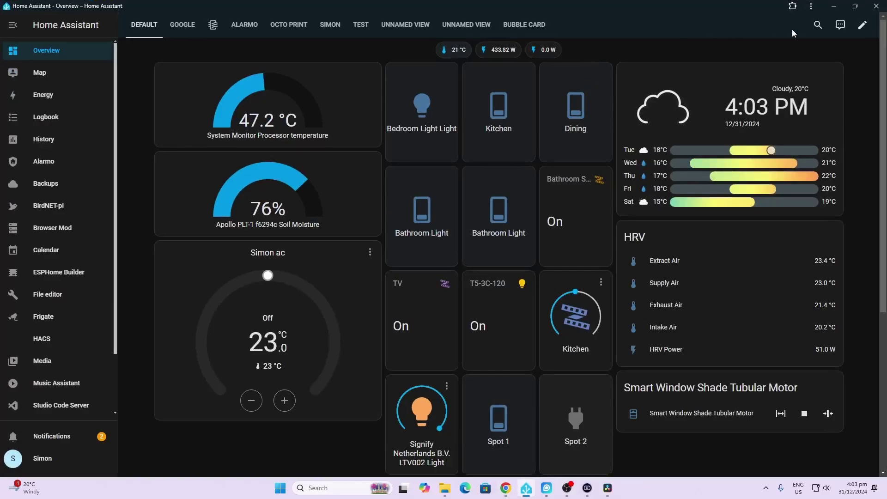
left_click(820, 26)
type("ra")
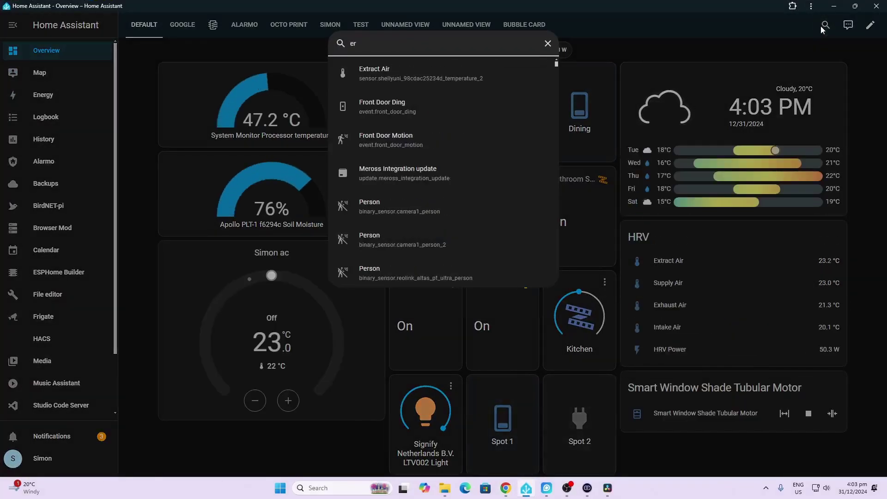
key("BackSpace")
type("el")
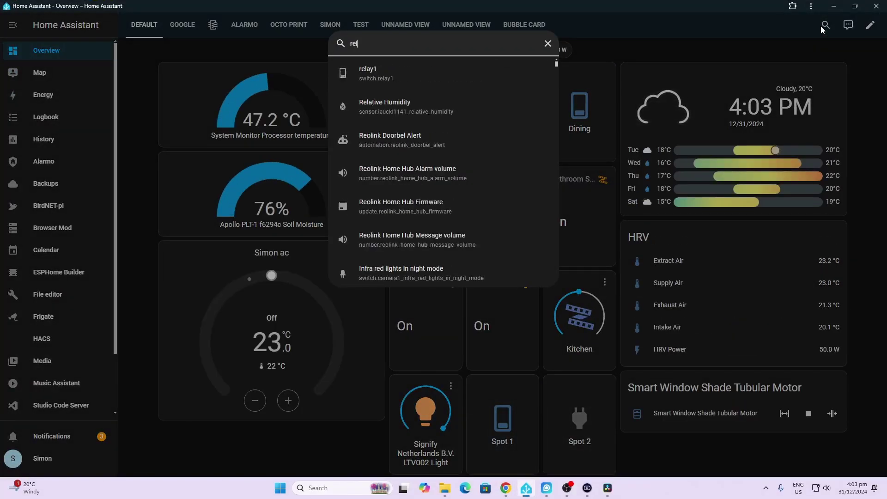
left_click(430, 87)
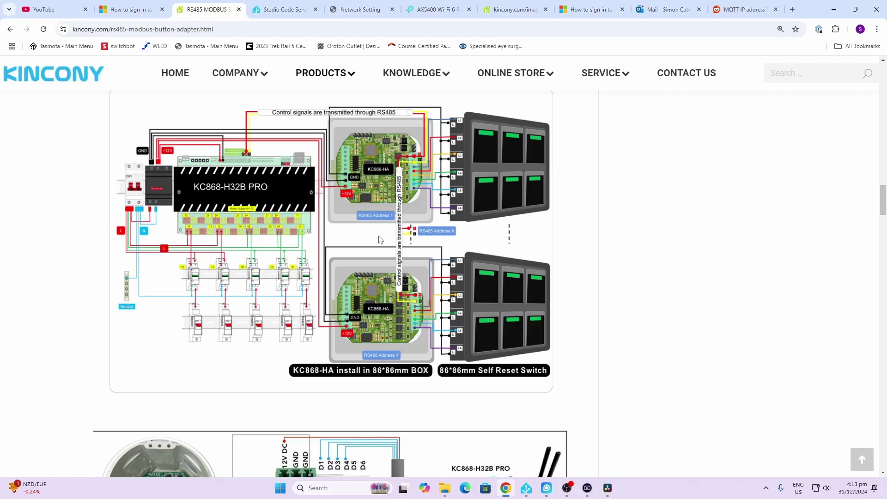
Scroll through the RS485 Modbus button adapter's KC868-H32B PRO wiring diagrams.
scroll(390, 233, "up", 15)
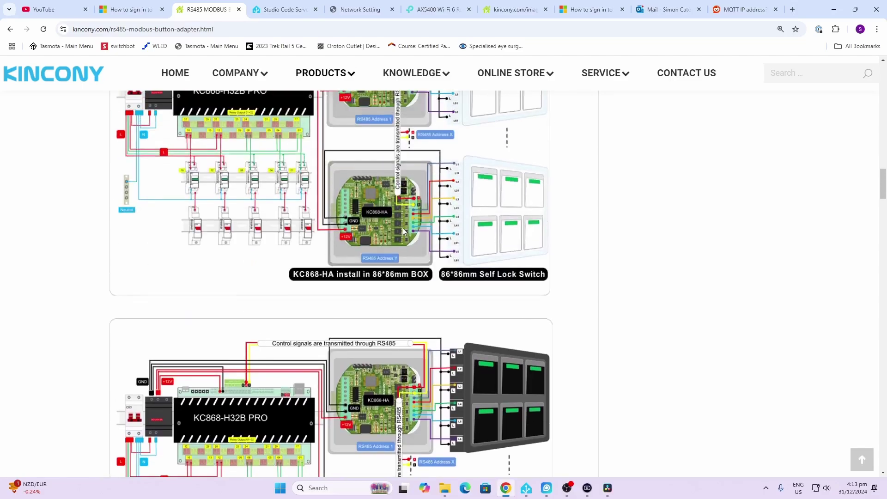
scroll(401, 229, "up", 6)
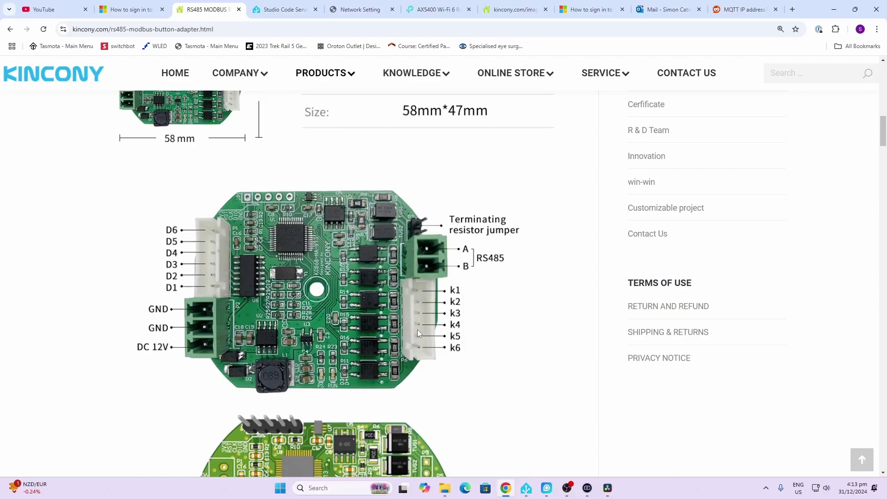
scroll(417, 329, "down", 13)
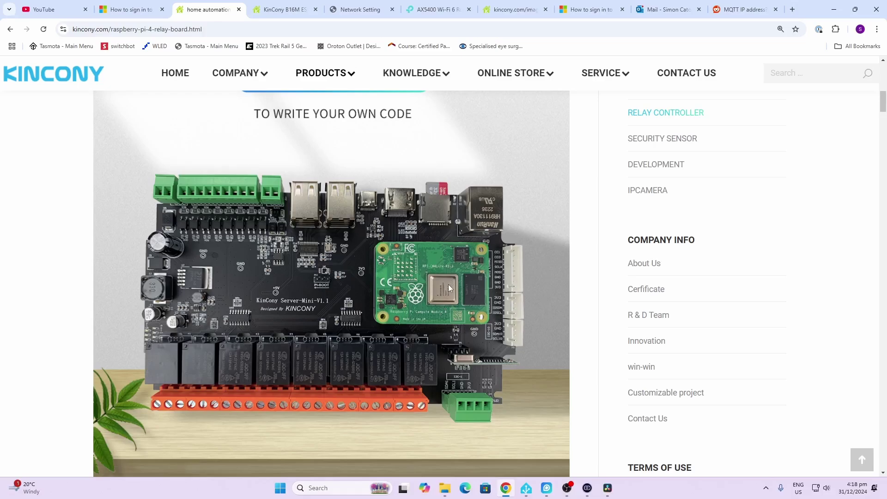
Switch to the B16M ESP32-S3 article and scroll to the 16-MOSFET controller photo.
key("ctrl+Tab")
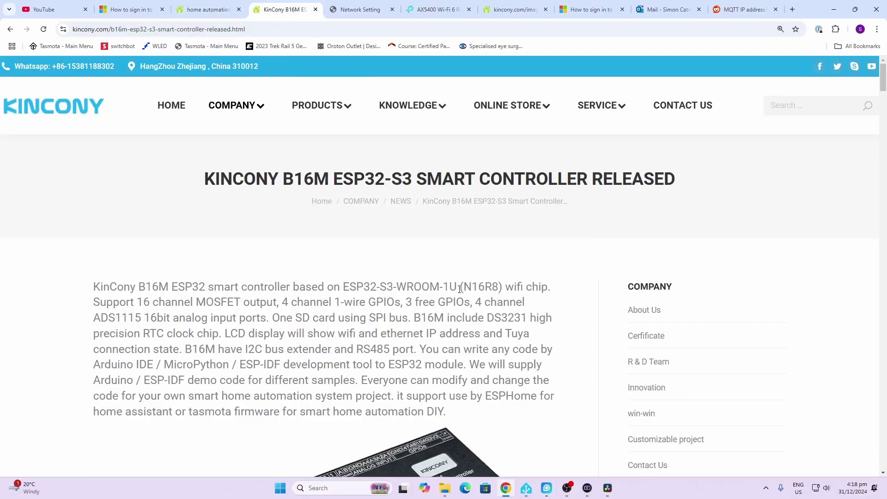
scroll(384, 310, "down", 5)
scroll(385, 314, "down", 1)
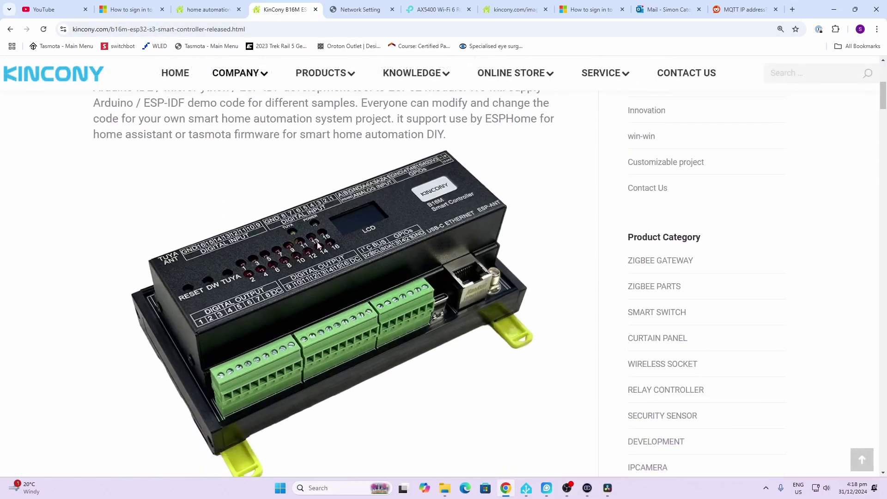